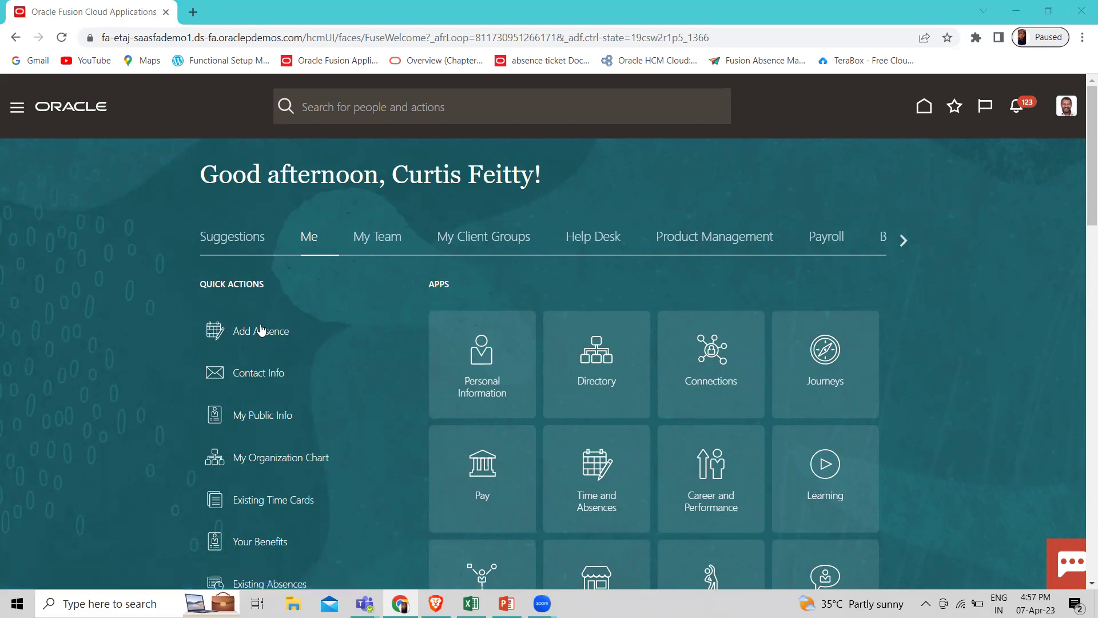
Open the recently viewed employee's profile from the Directory and go to their Performance page
click(595, 361)
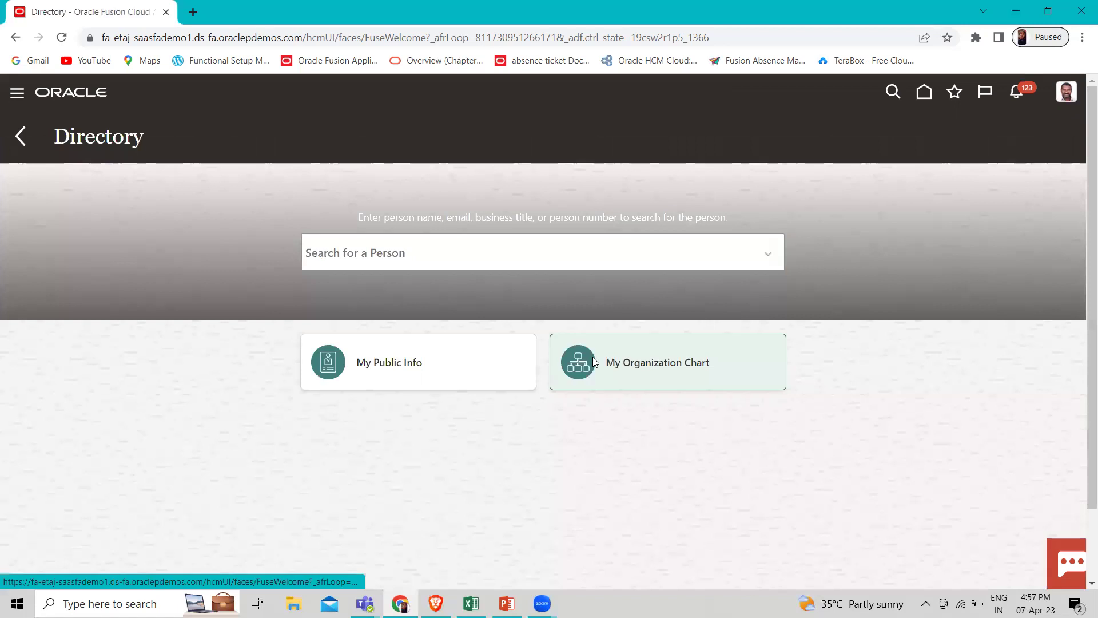
click(392, 249)
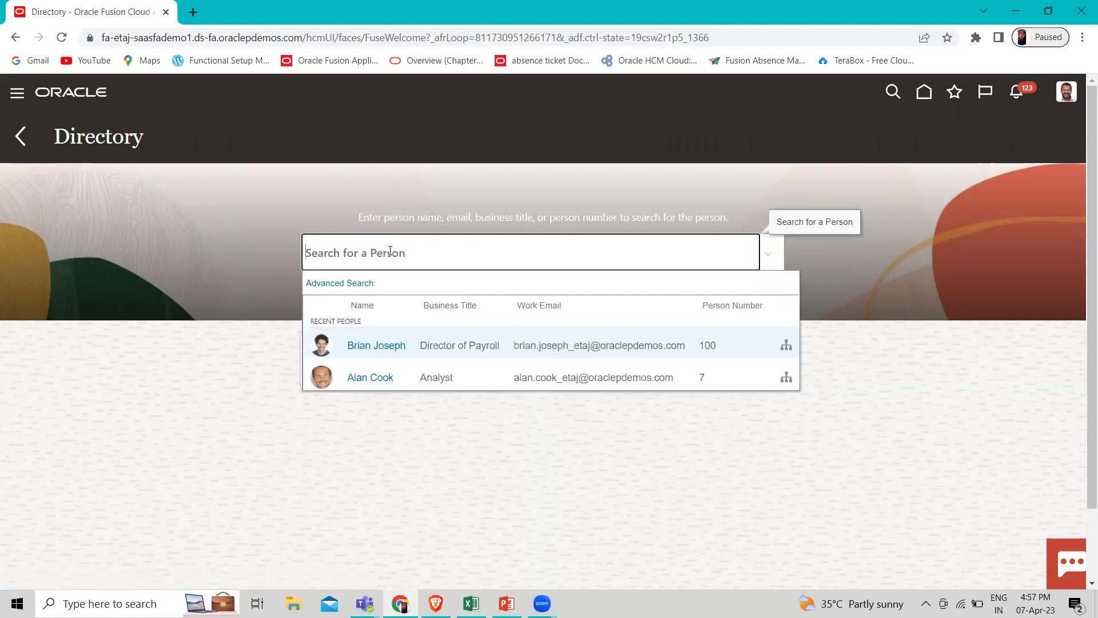
click(378, 345)
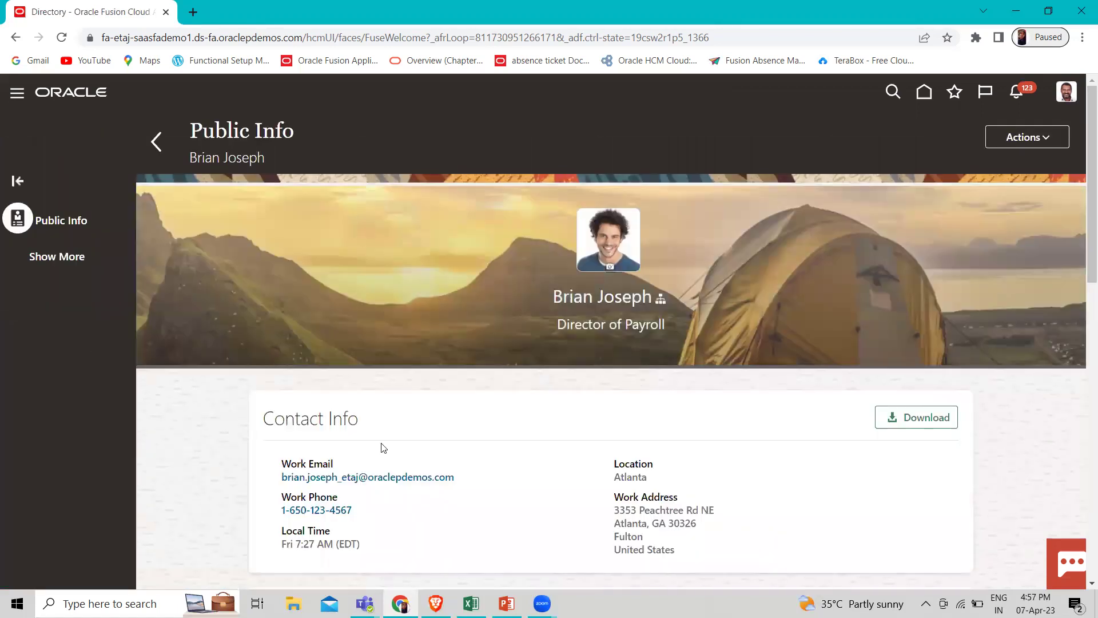
click(69, 264)
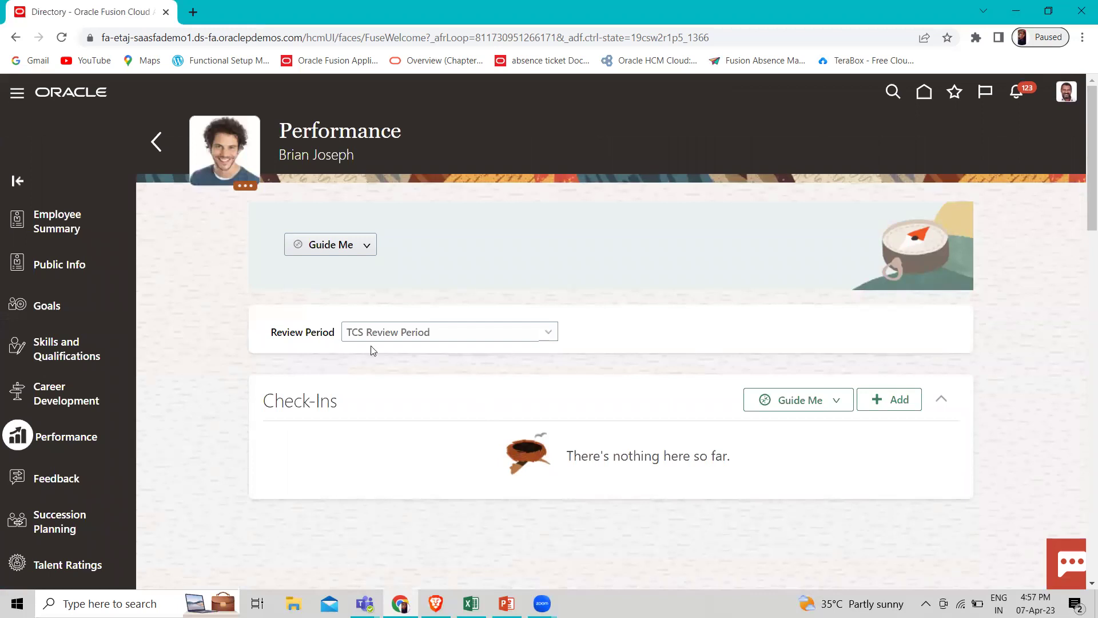
click(507, 334)
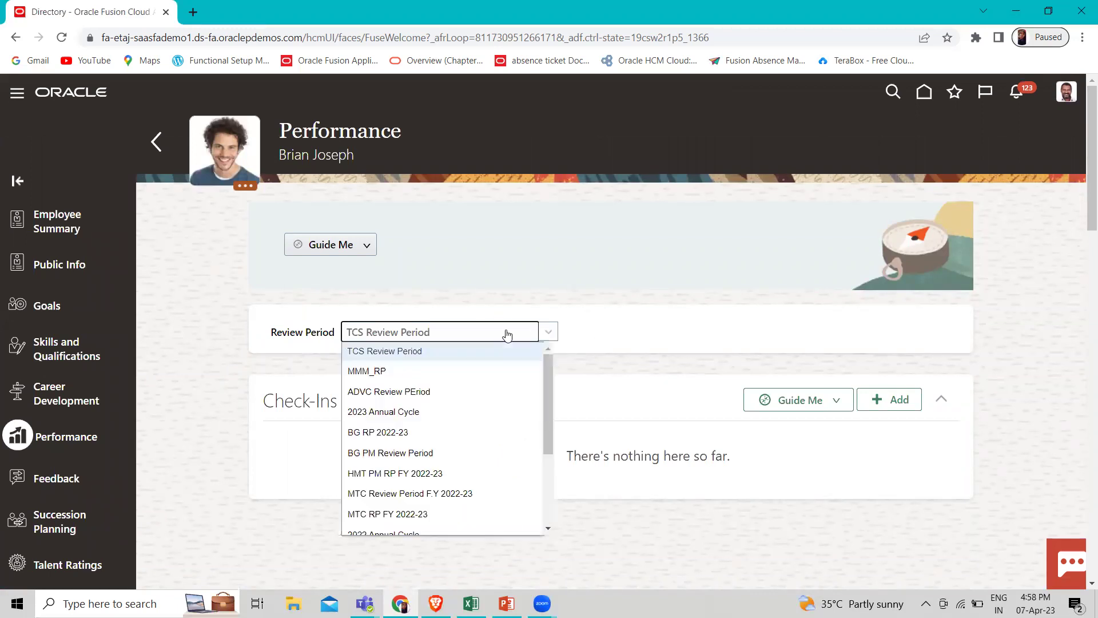
Switch the review period to 2023 Annual Cycle and manage participant feedback on Checkpoint Discussion
click(402, 413)
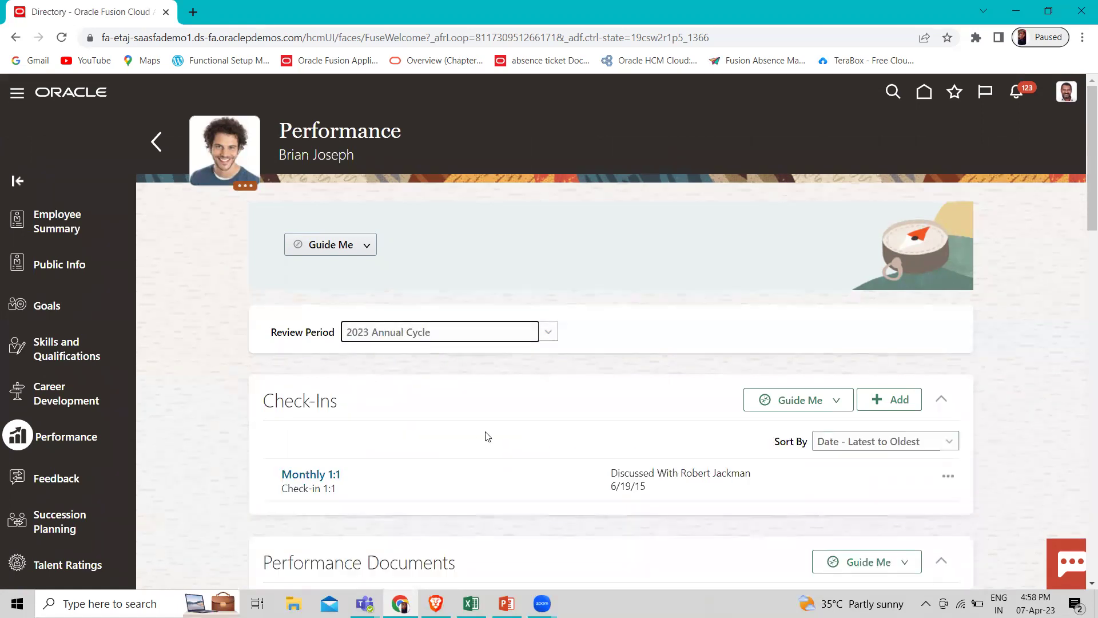
scroll(487, 436, down, 3)
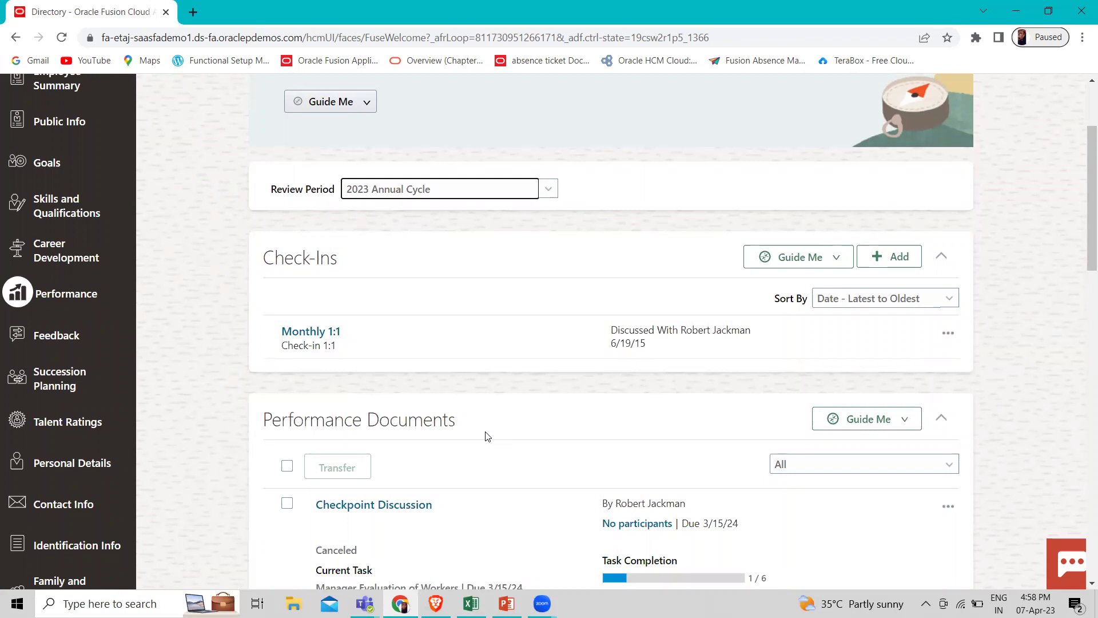
scroll(545, 456, down, 2)
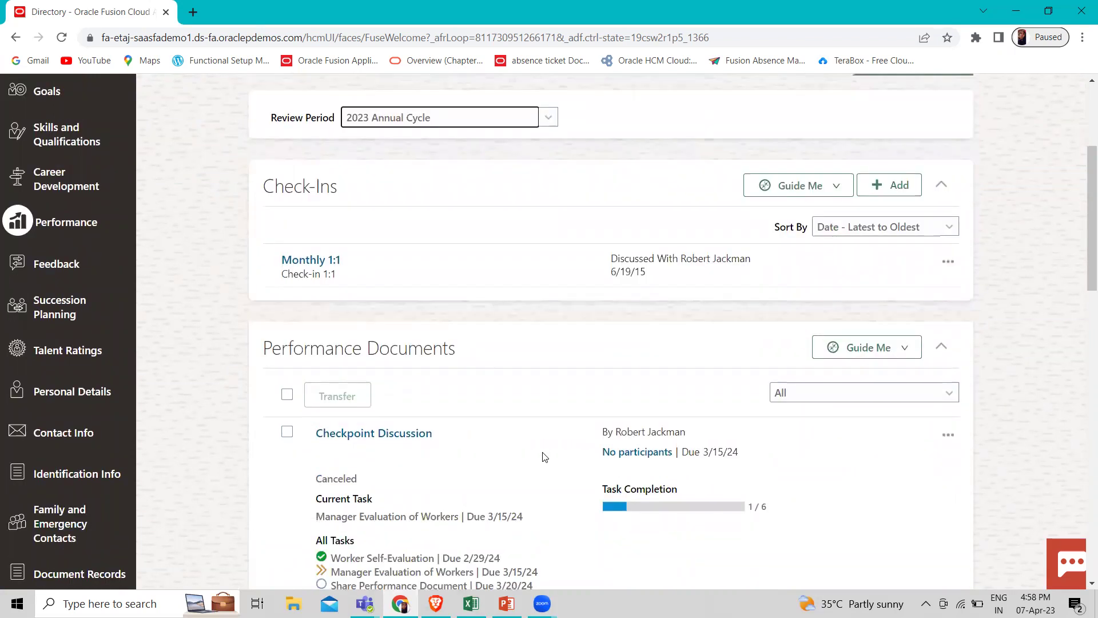
click(947, 436)
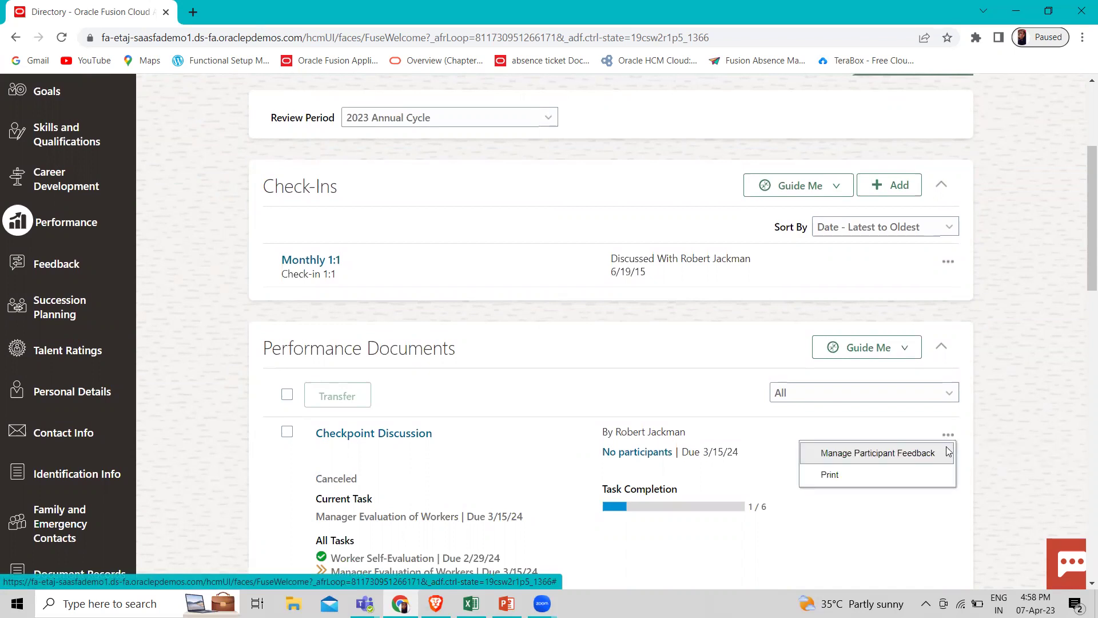
click(878, 453)
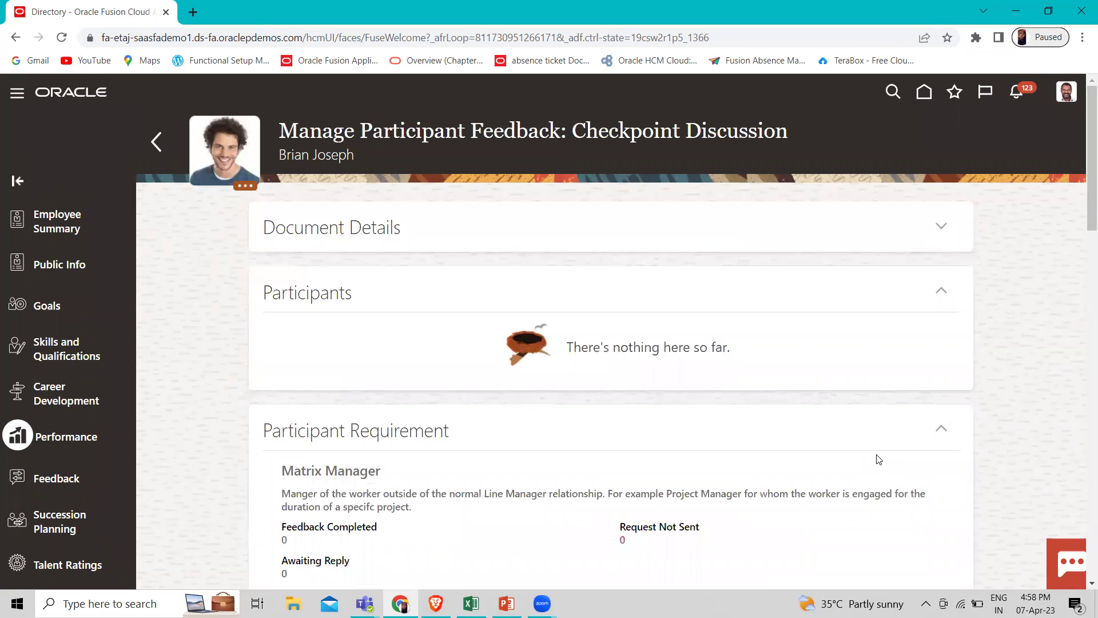
scroll(878, 459, down, 7)
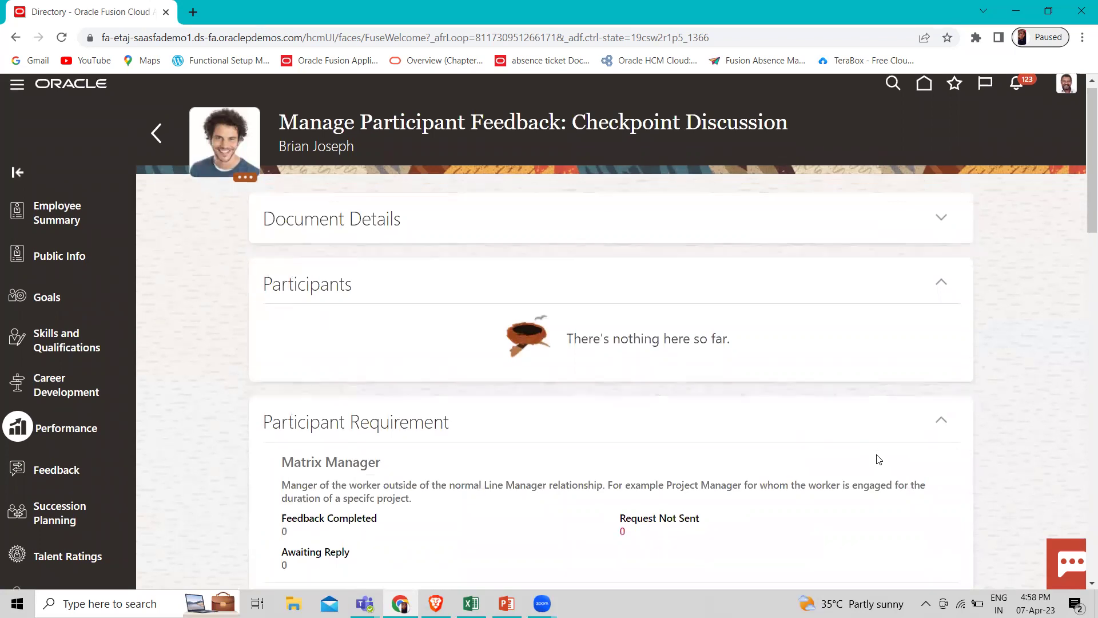
scroll(878, 459, up, 7)
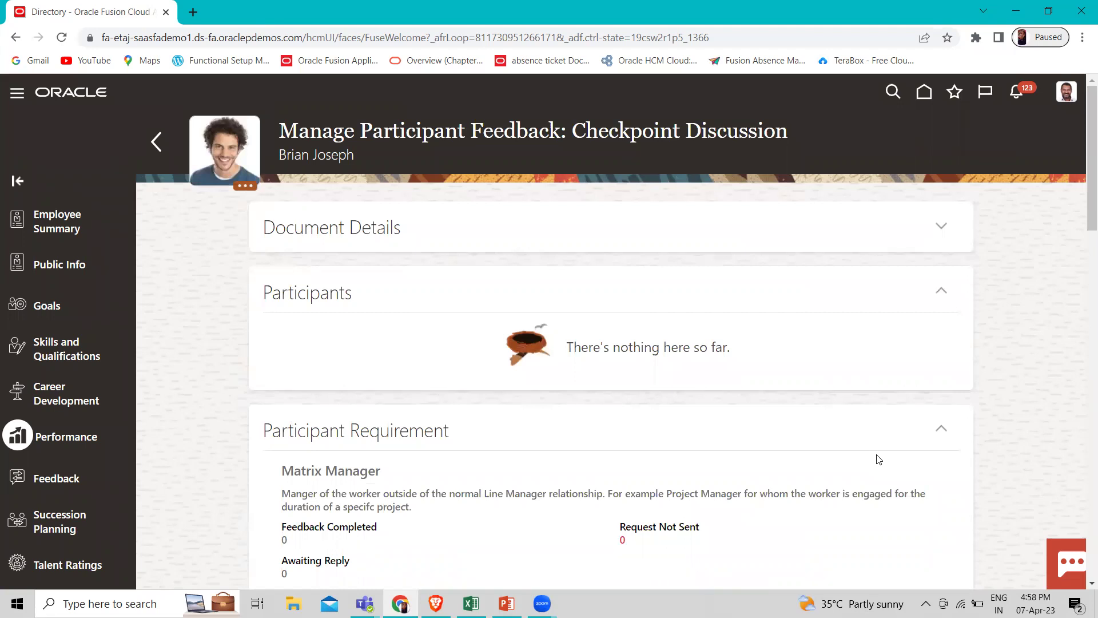
scroll(878, 460, down, 3)
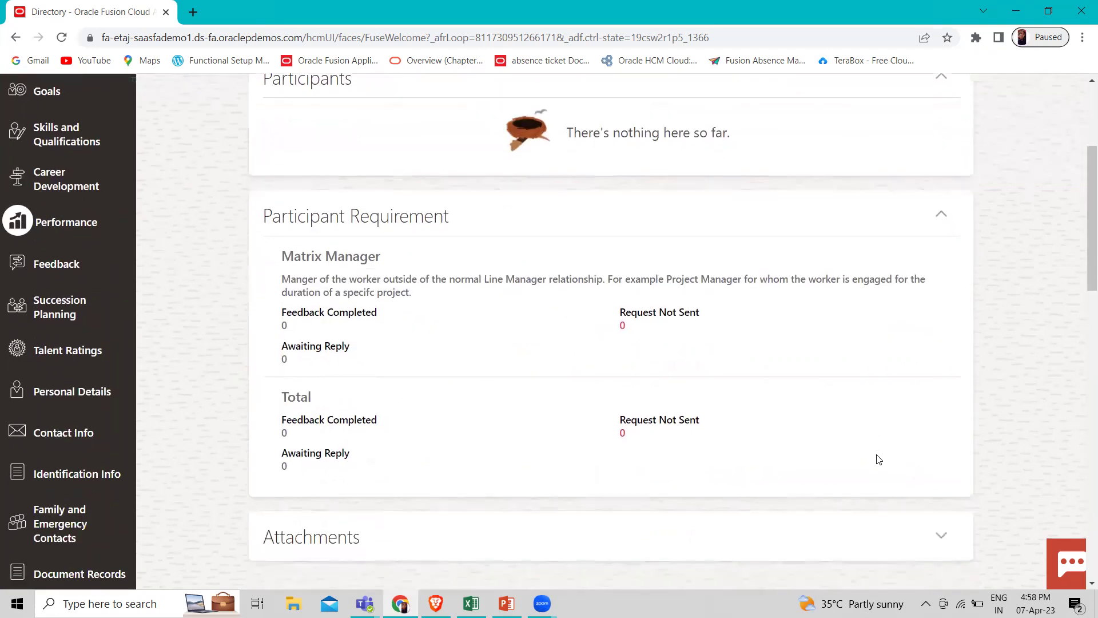
scroll(878, 459, down, 3)
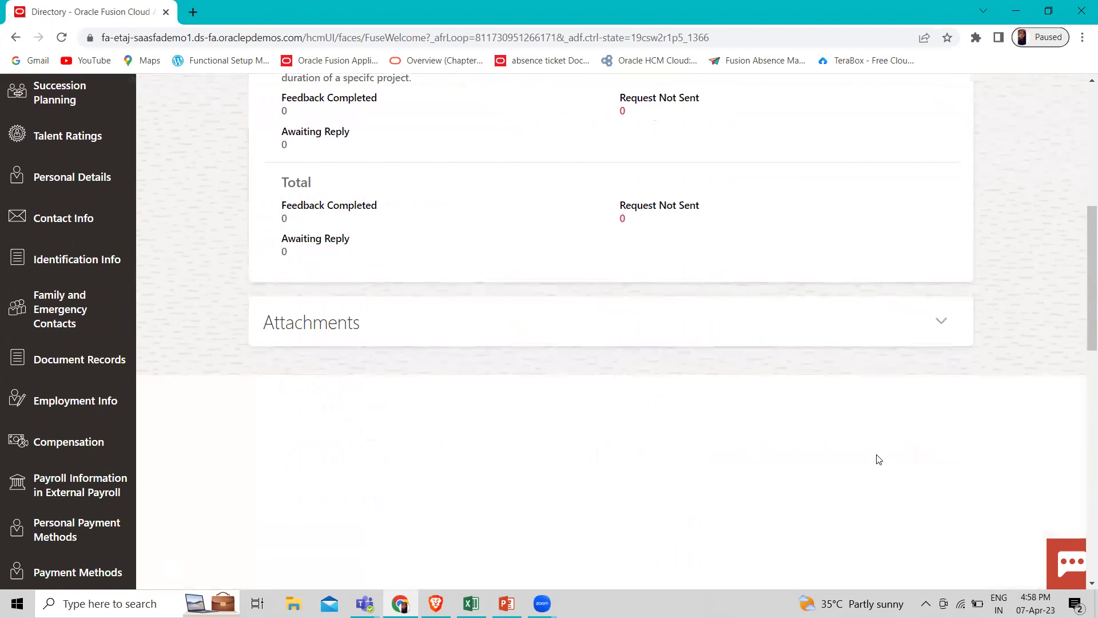
scroll(878, 459, up, 6)
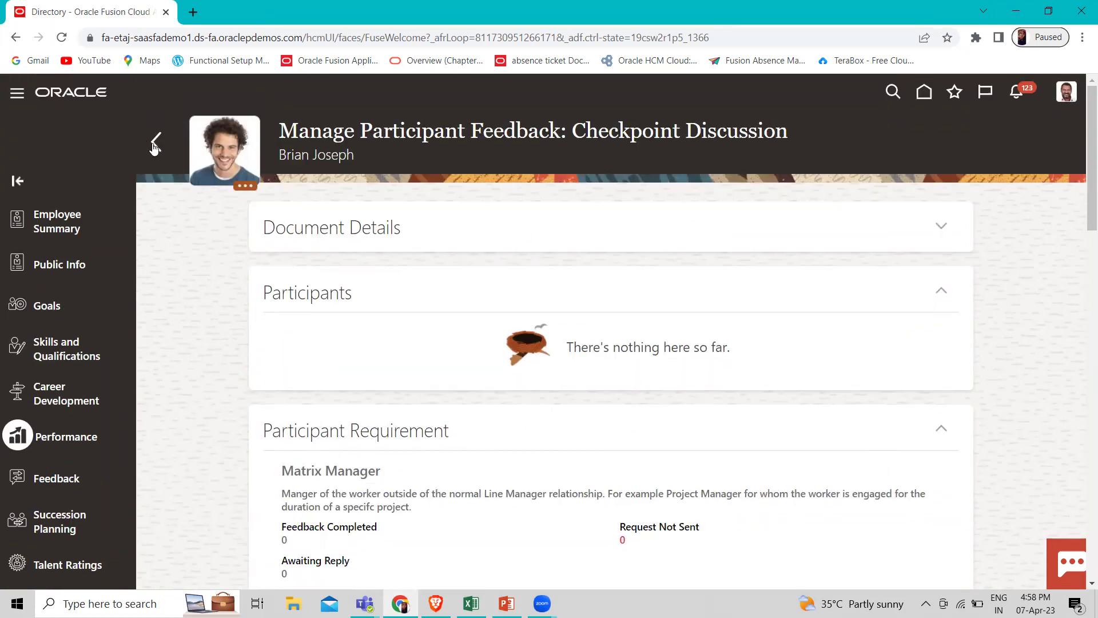
click(156, 143)
scroll(726, 475, down, 2)
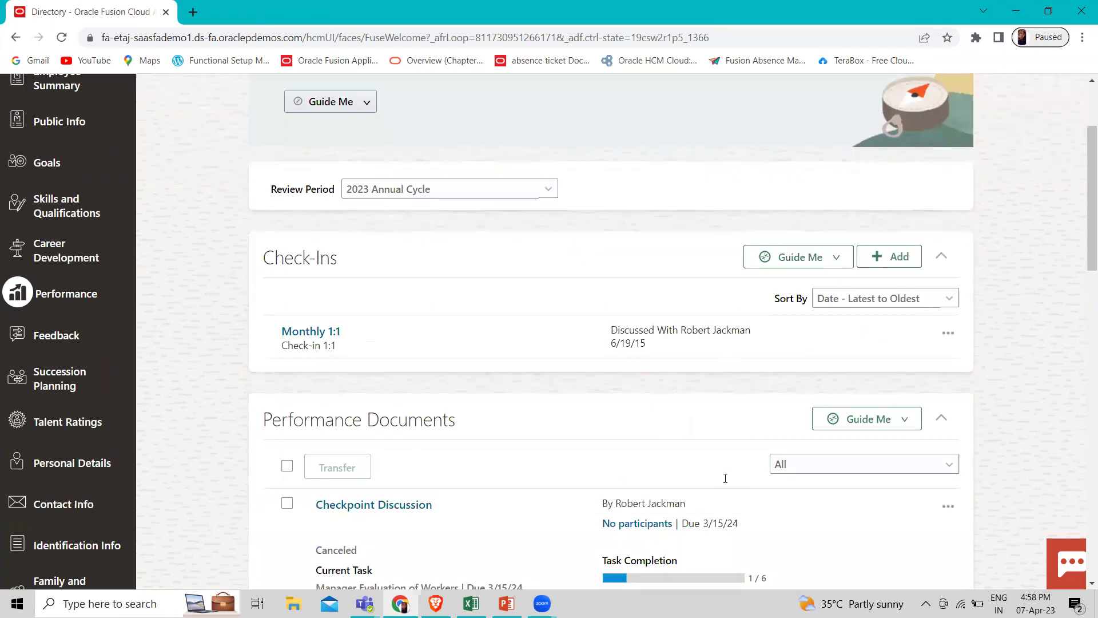
Open Manage Participant Feedback for the 2023 Annual 360 Development Evaluation and start adding a participant
scroll(725, 477, down, 2)
scroll(725, 478, down, 2)
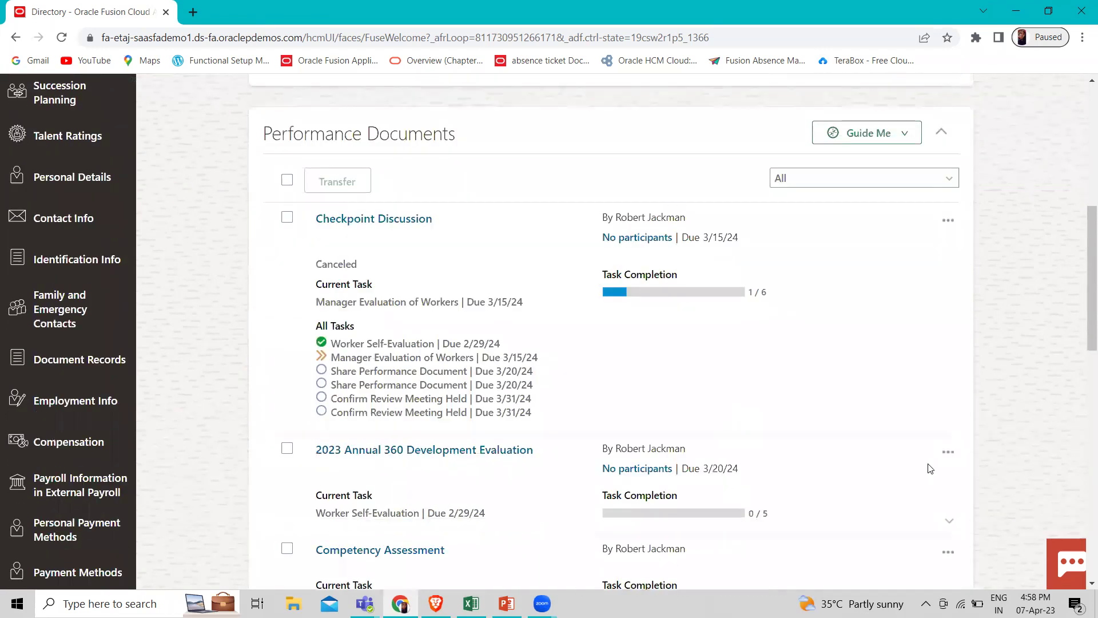
click(947, 452)
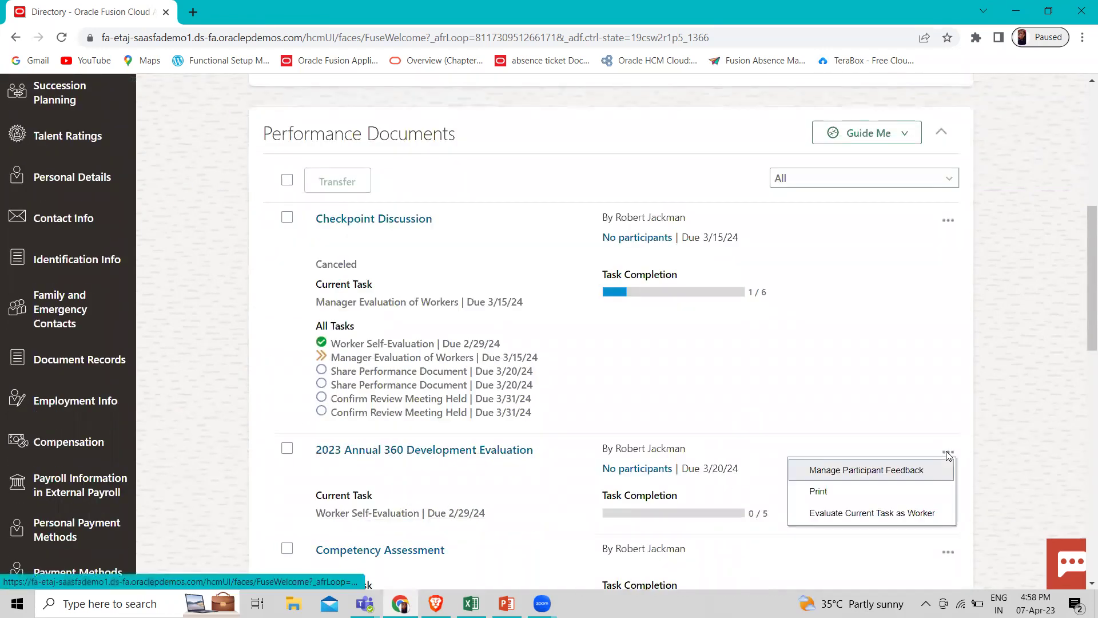
click(881, 470)
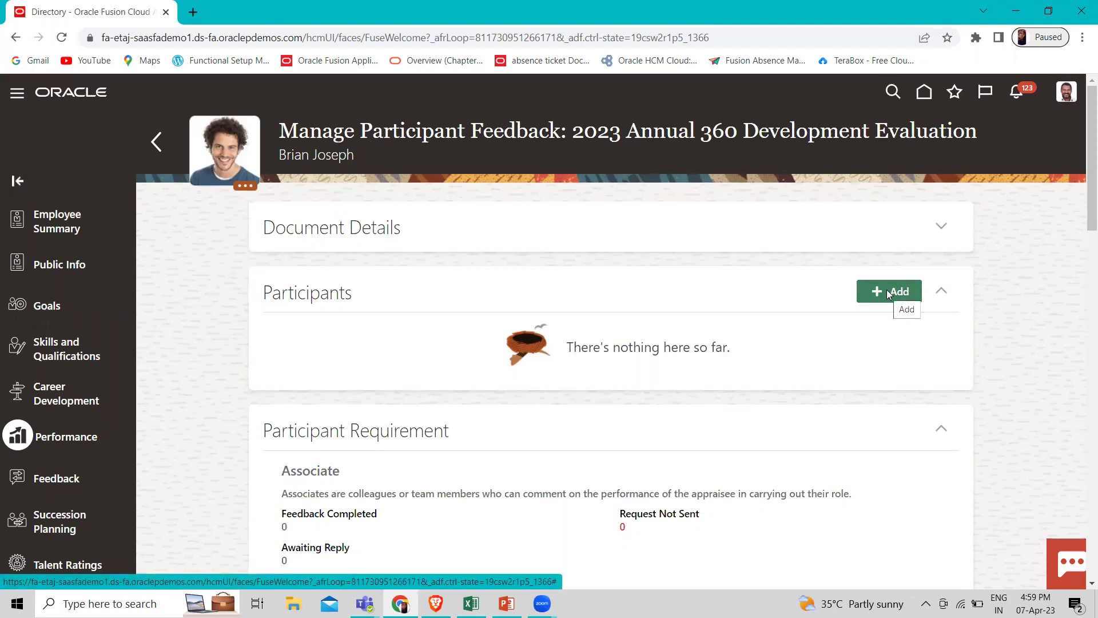
click(887, 290)
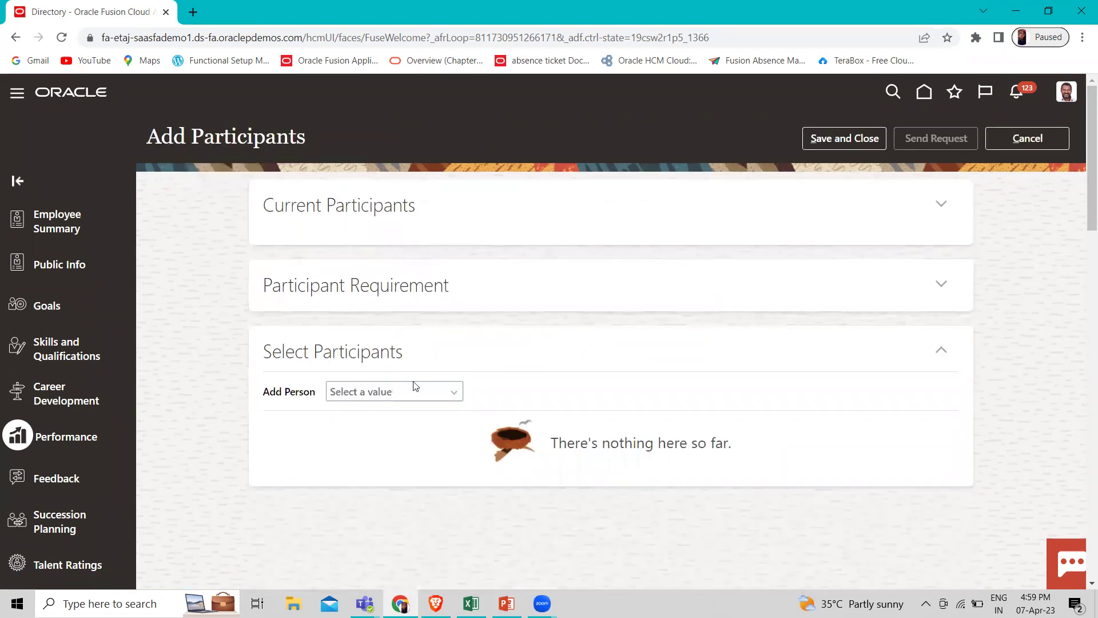
Add the searched-for Director colleague as an Associate participant, then save and close
click(453, 391)
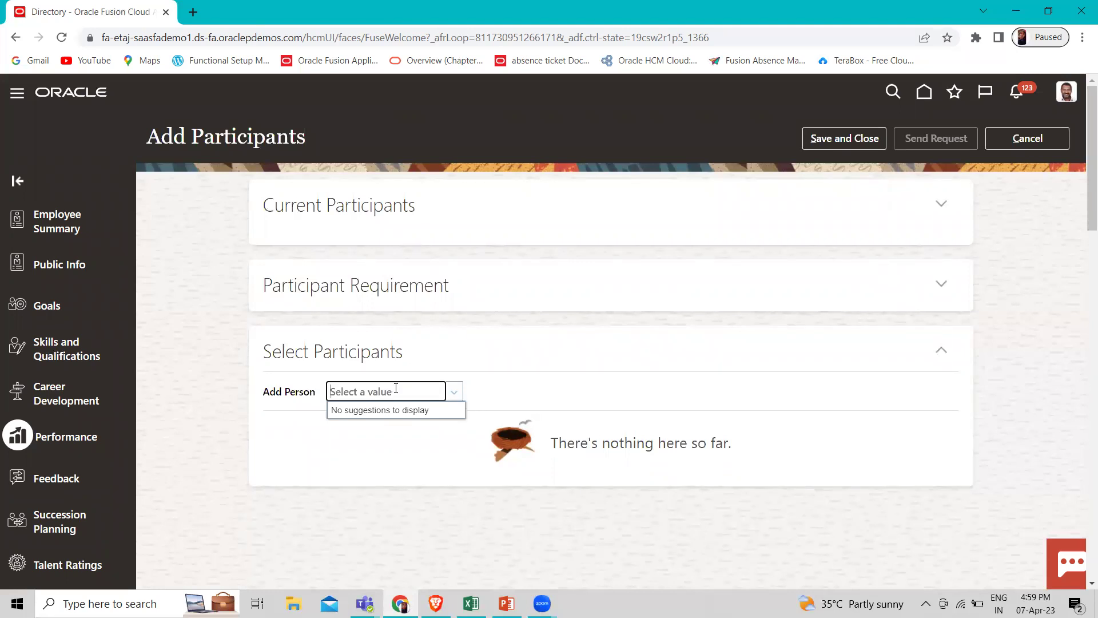
text(cas)
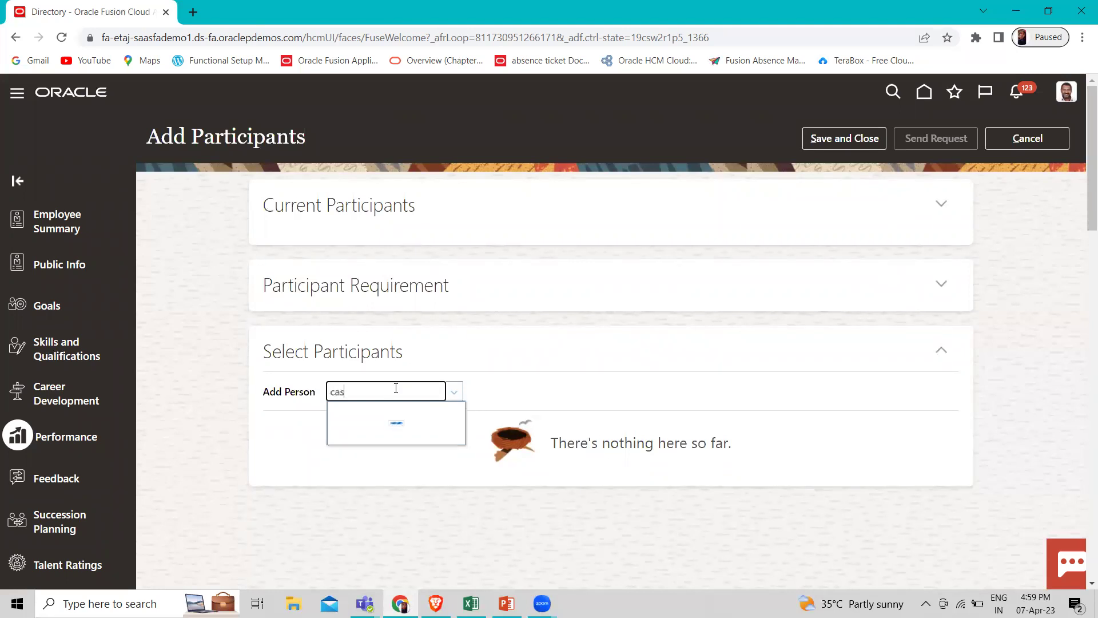
text(ey)
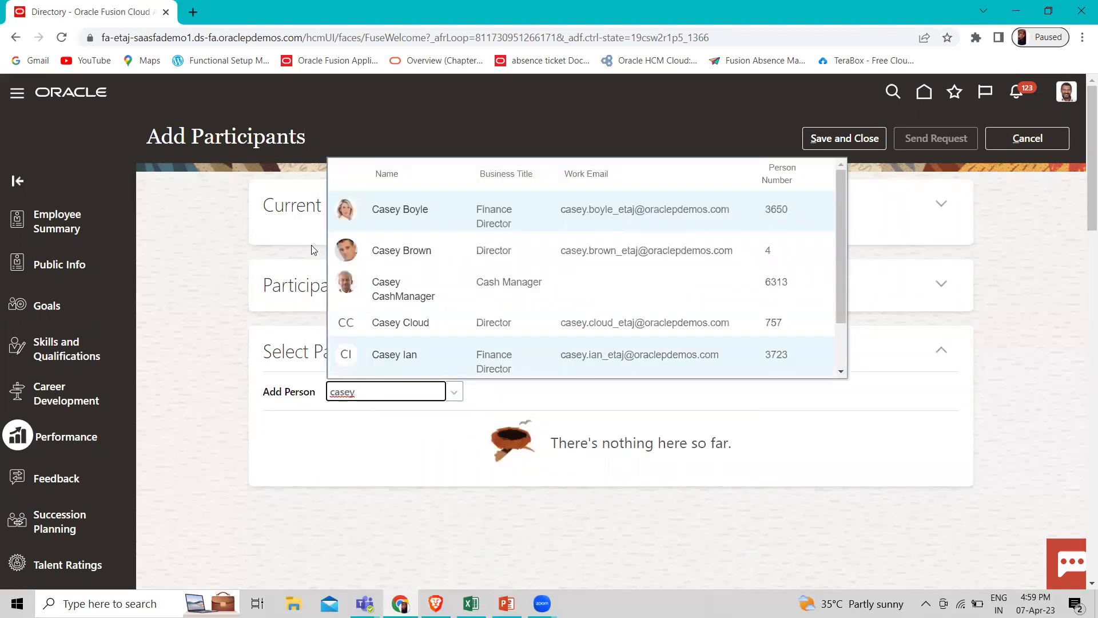
click(422, 255)
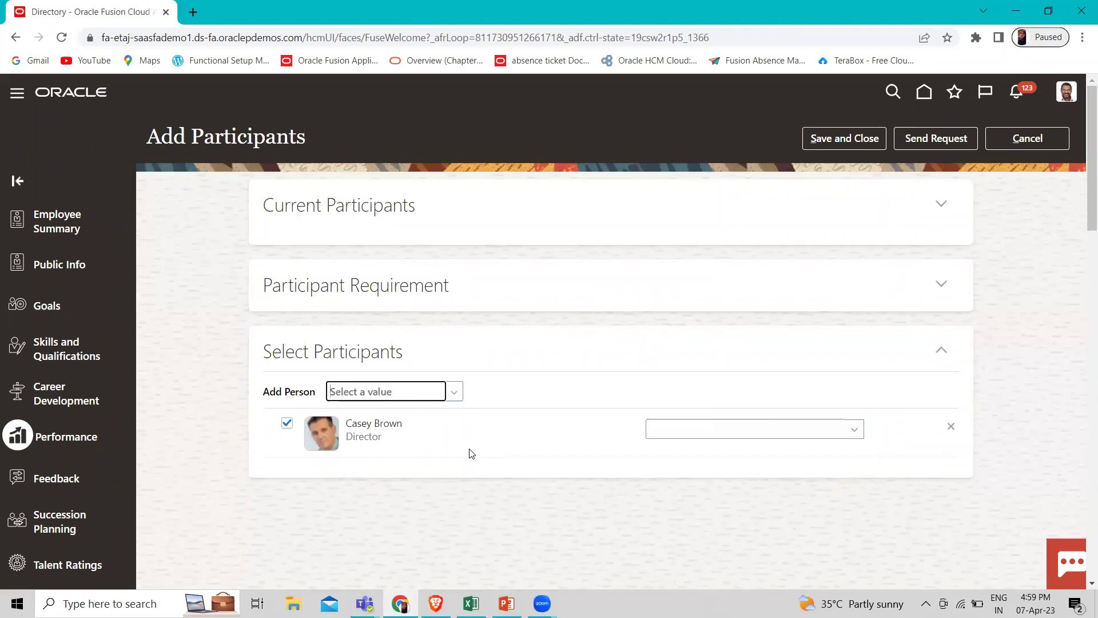
click(800, 431)
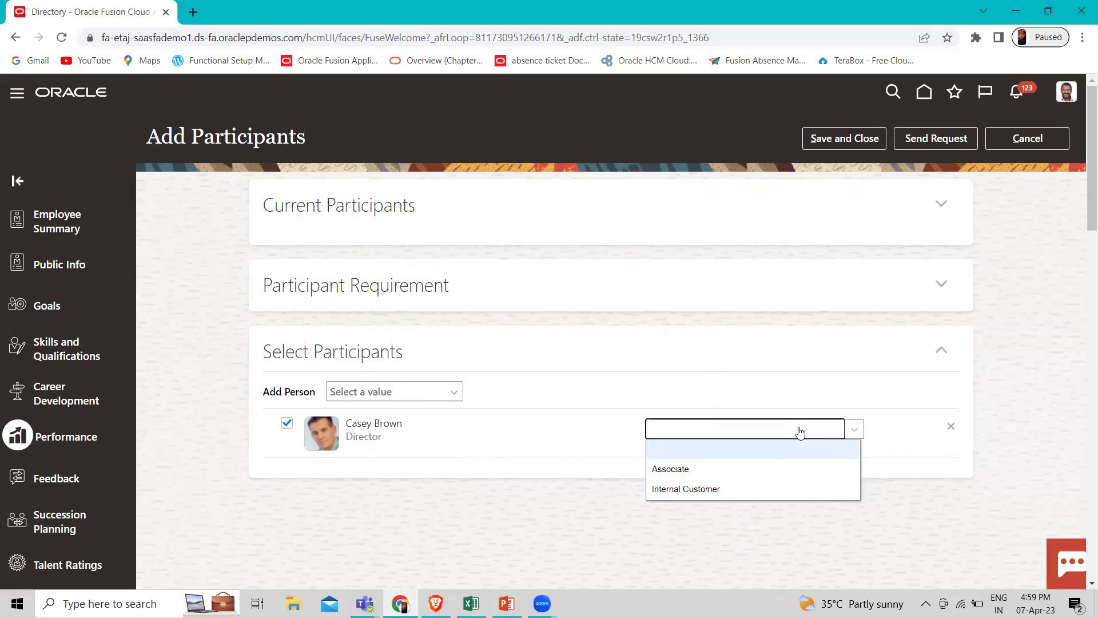
click(745, 477)
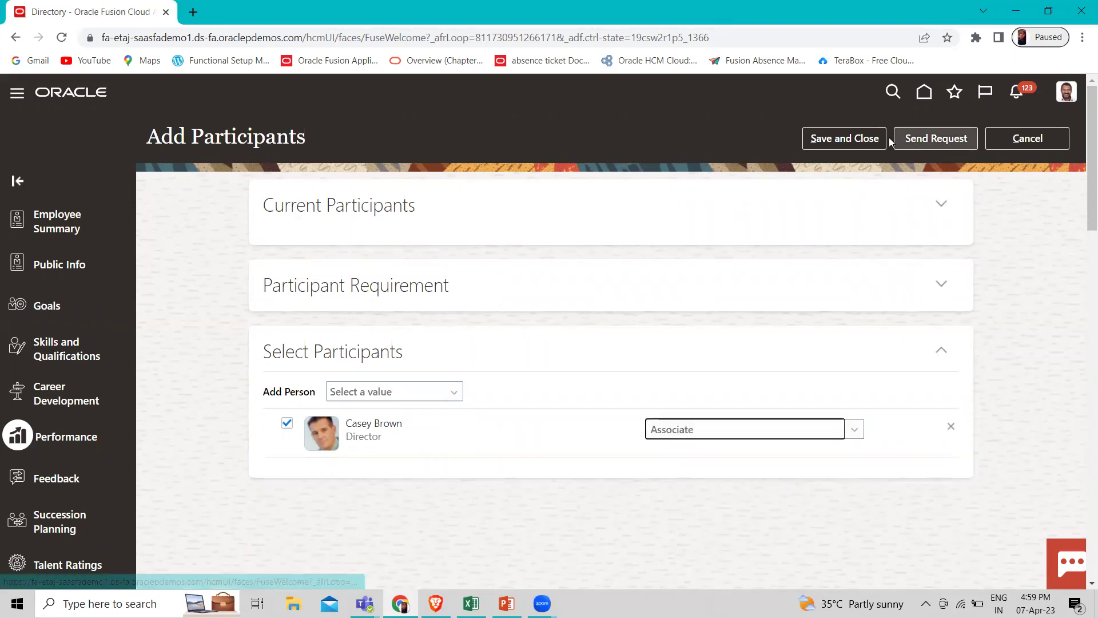
click(860, 139)
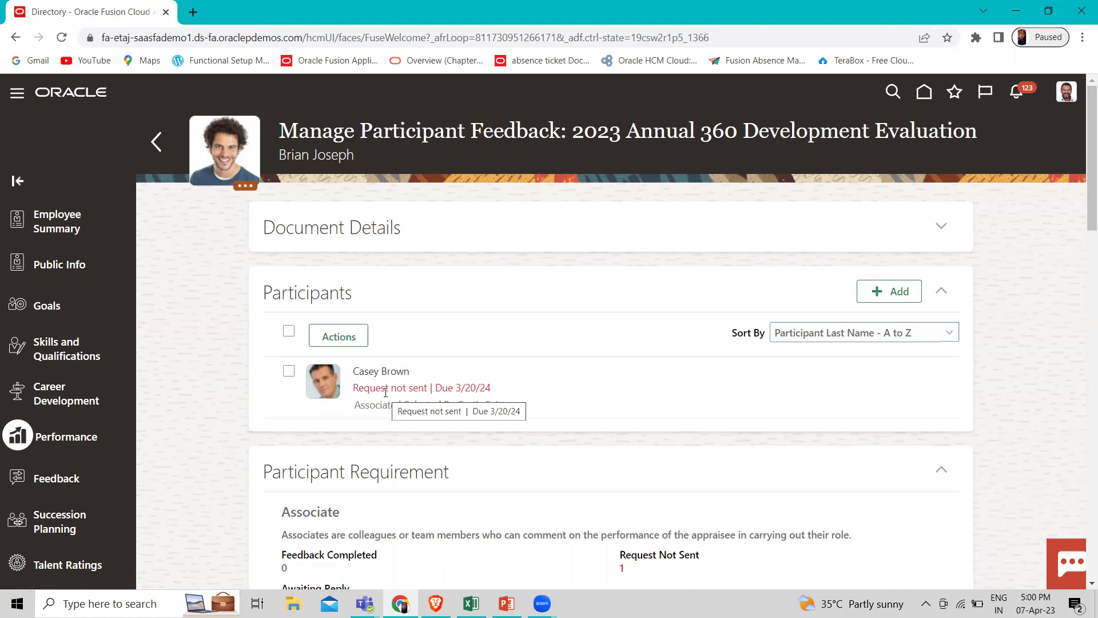
Return to the employee's Performance page showing the 2023 Annual Cycle check-ins
click(155, 148)
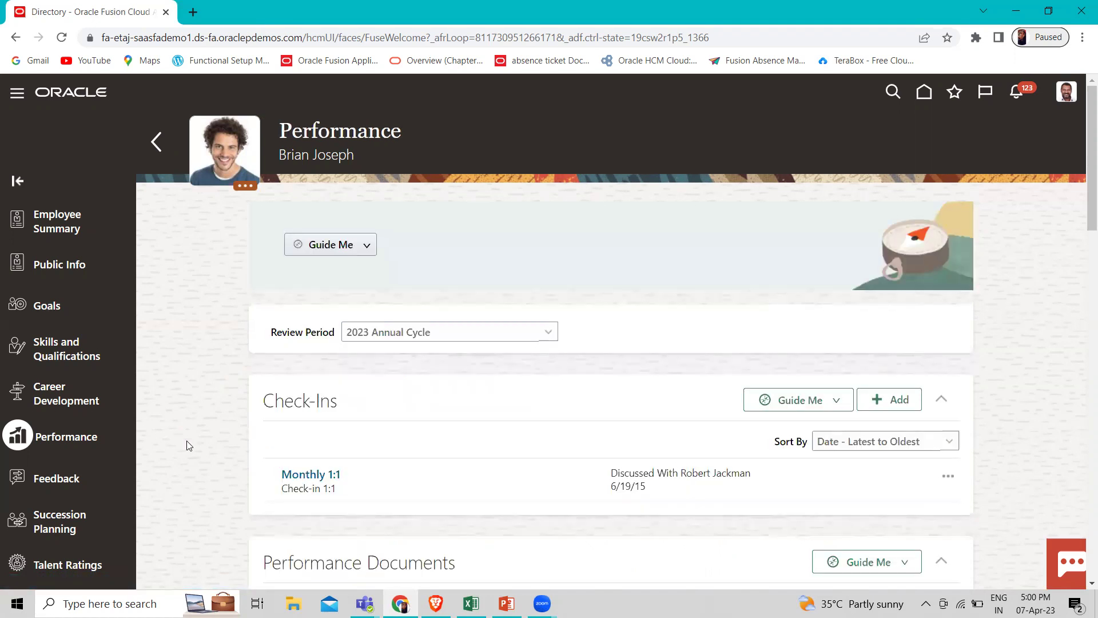
Go back from the Performance page through the Directory search page
click(156, 139)
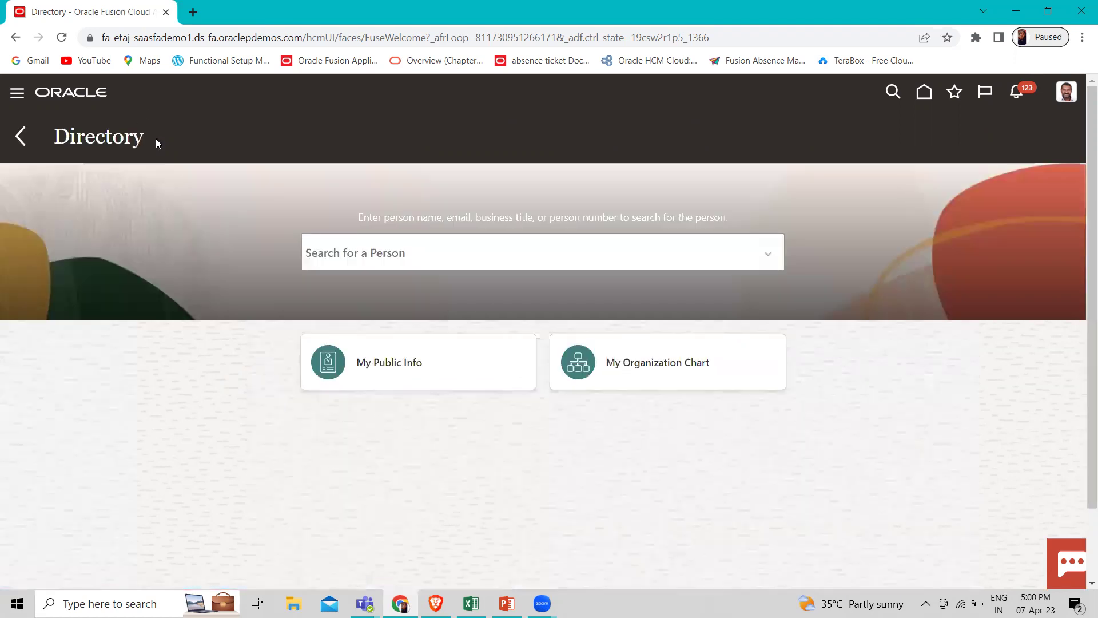
click(20, 139)
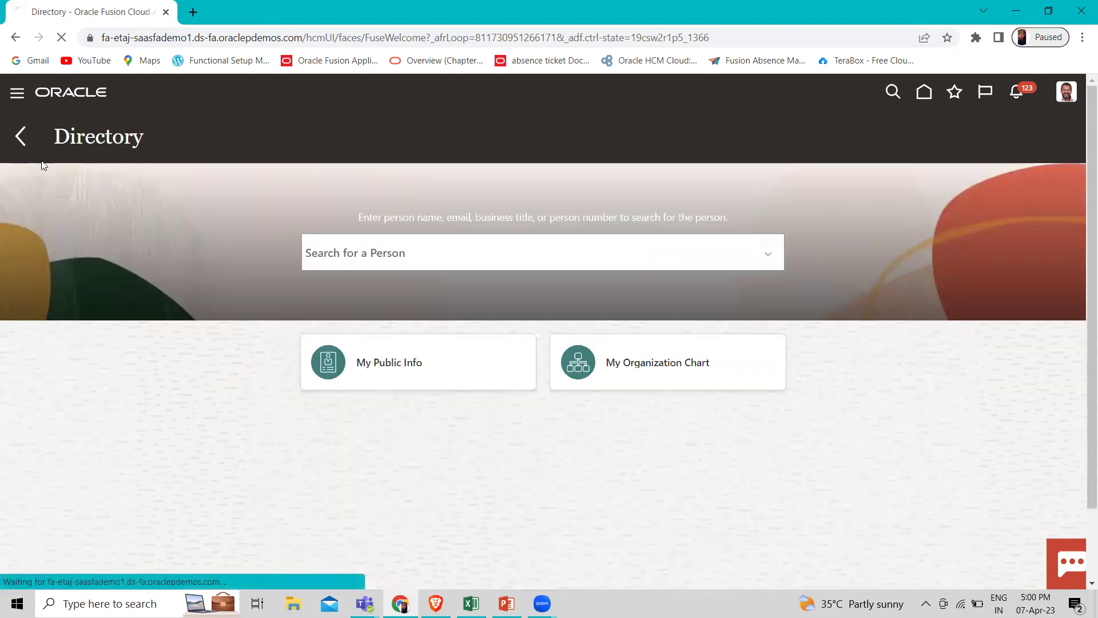